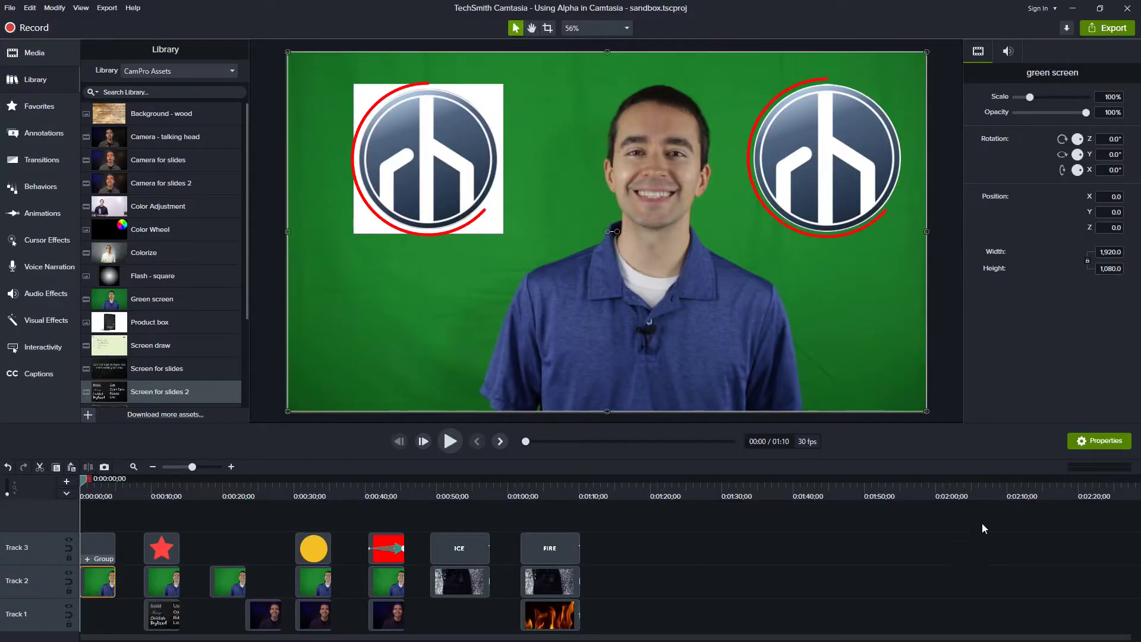
# Step: Compare the logo group and presenter clip, sliding the transparent logo over the man's face and back
pyautogui.click(827, 157)
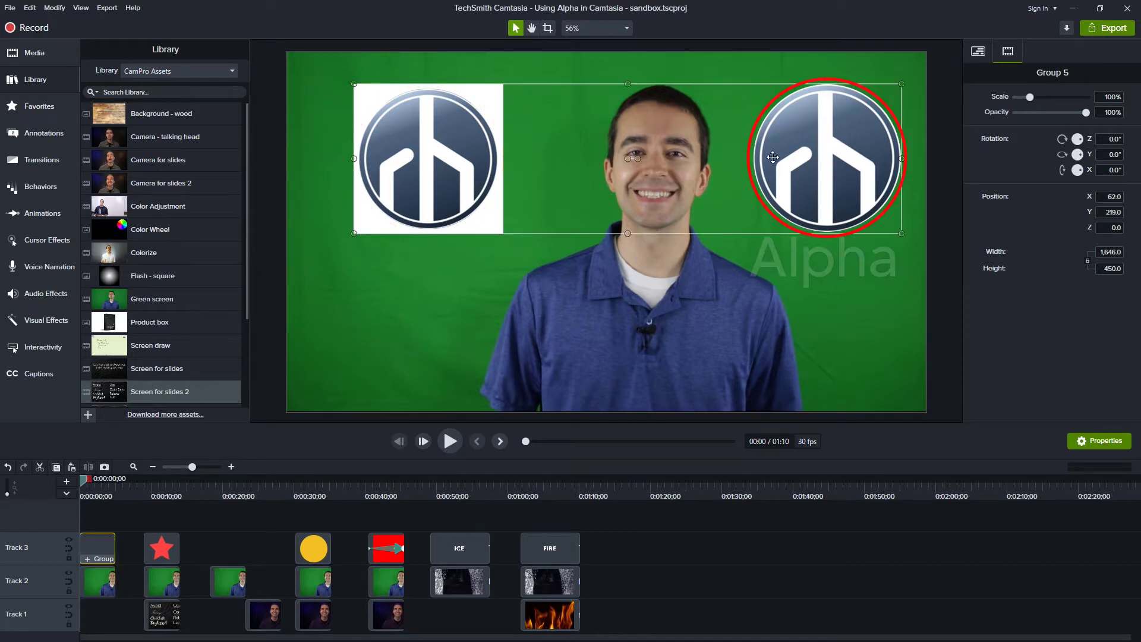
pyautogui.click(458, 346)
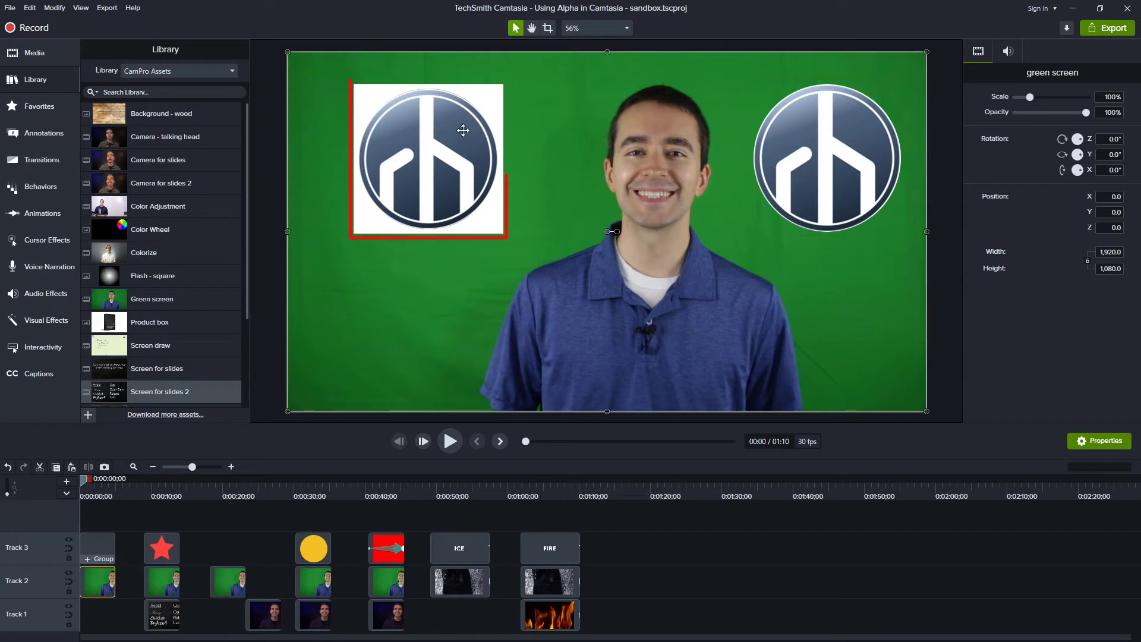
pyautogui.click(832, 147)
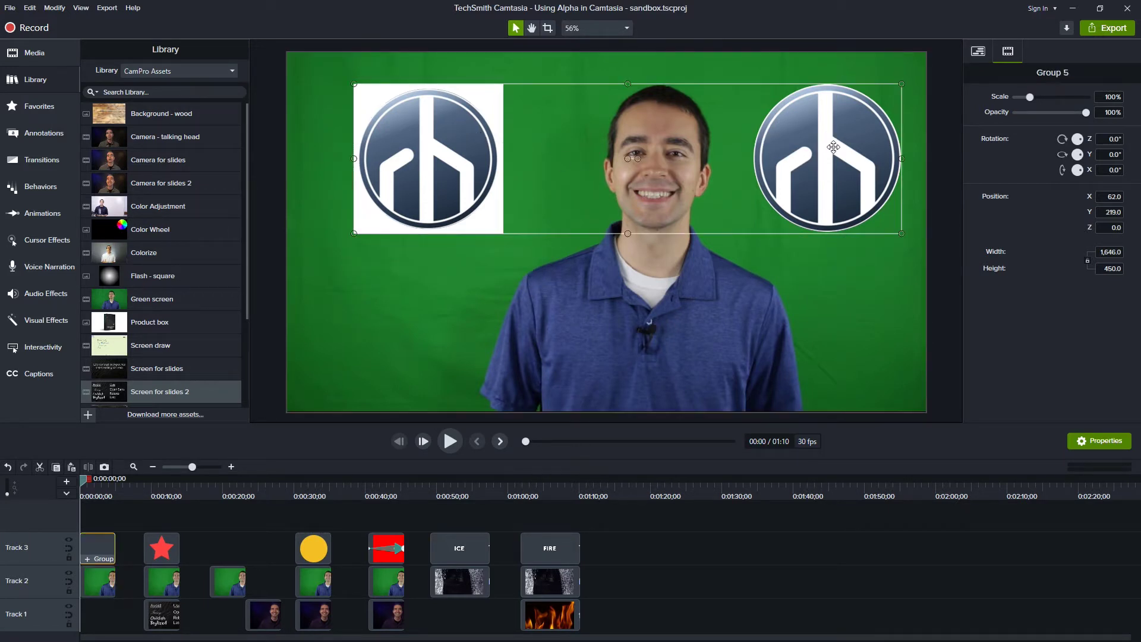
pyautogui.doubleClick(833, 147)
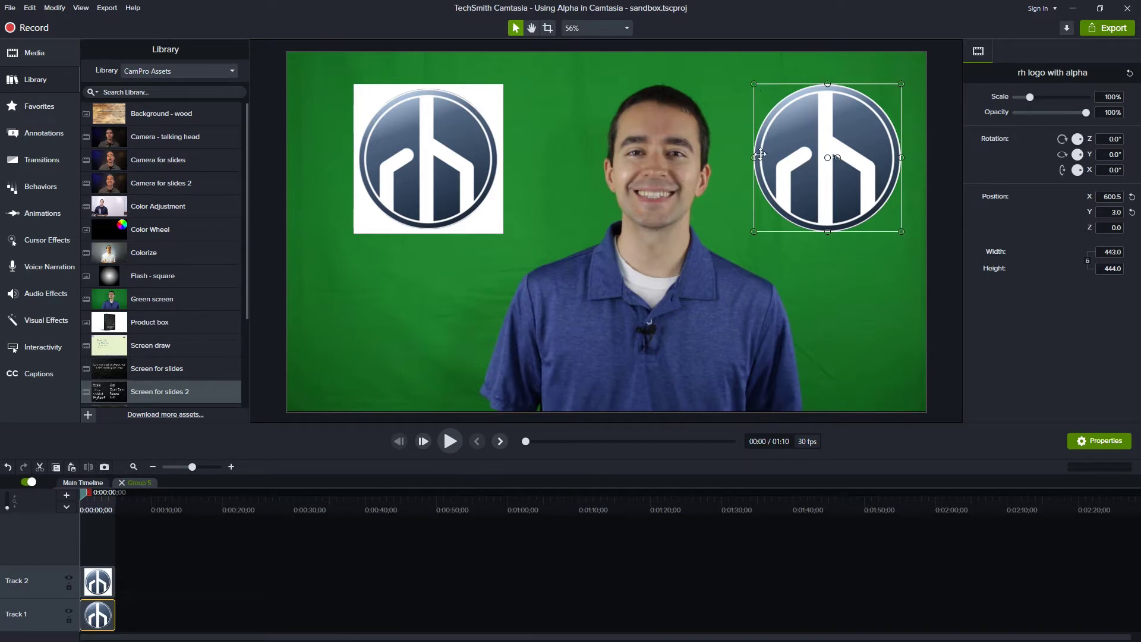
pyautogui.moveTo(836, 147); pyautogui.dragTo(736, 142)
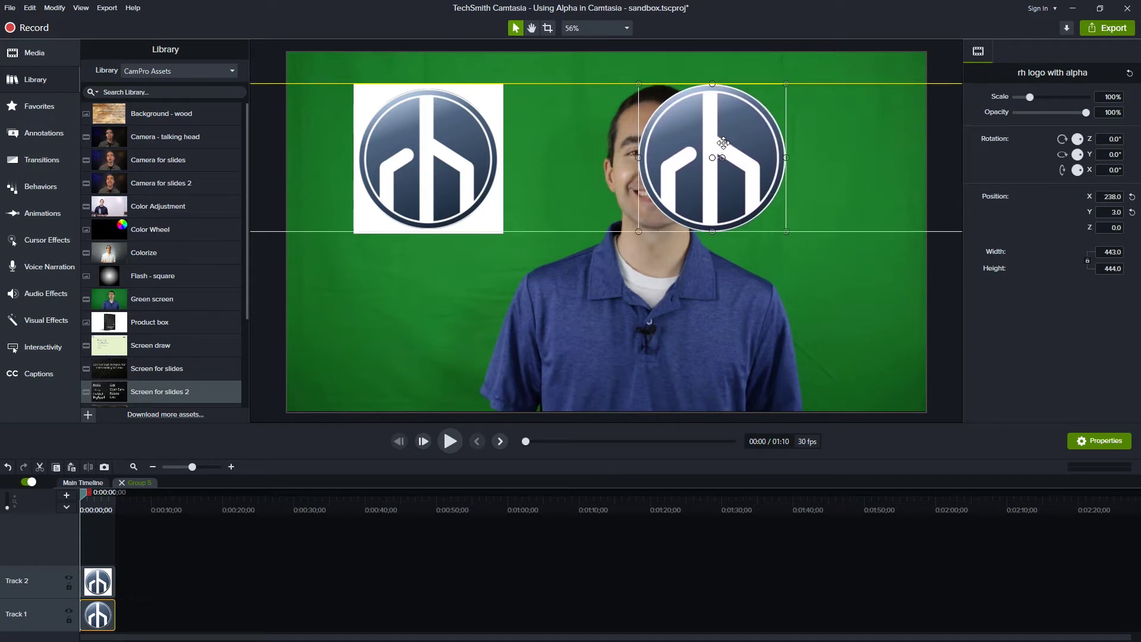
pyautogui.moveTo(737, 142); pyautogui.dragTo(829, 141)
# Step: Slide the white-background logo over the face and back, check Track 3's matte options, and show Visual Effects
pyautogui.click(434, 157)
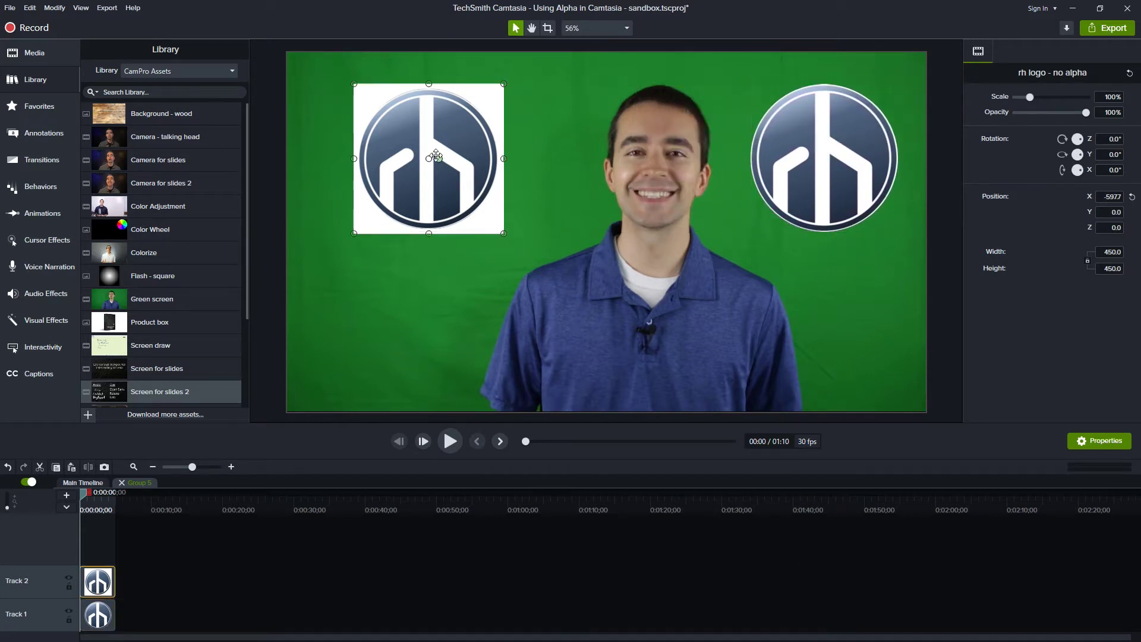
pyautogui.moveTo(436, 134); pyautogui.dragTo(591, 131)
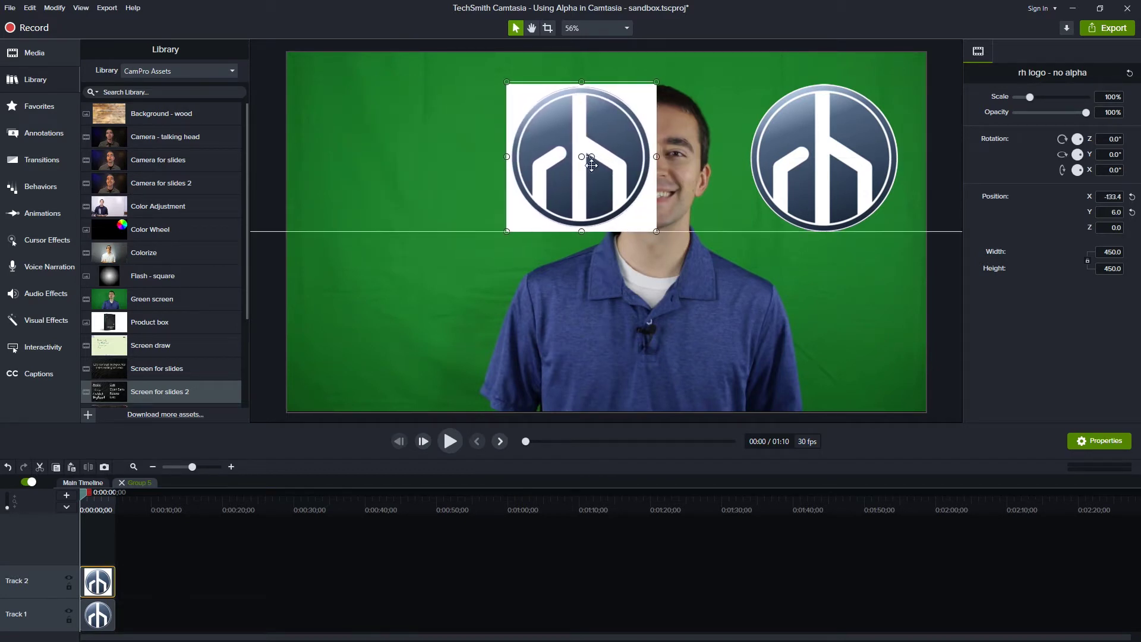
pyautogui.moveTo(590, 157); pyautogui.dragTo(454, 163)
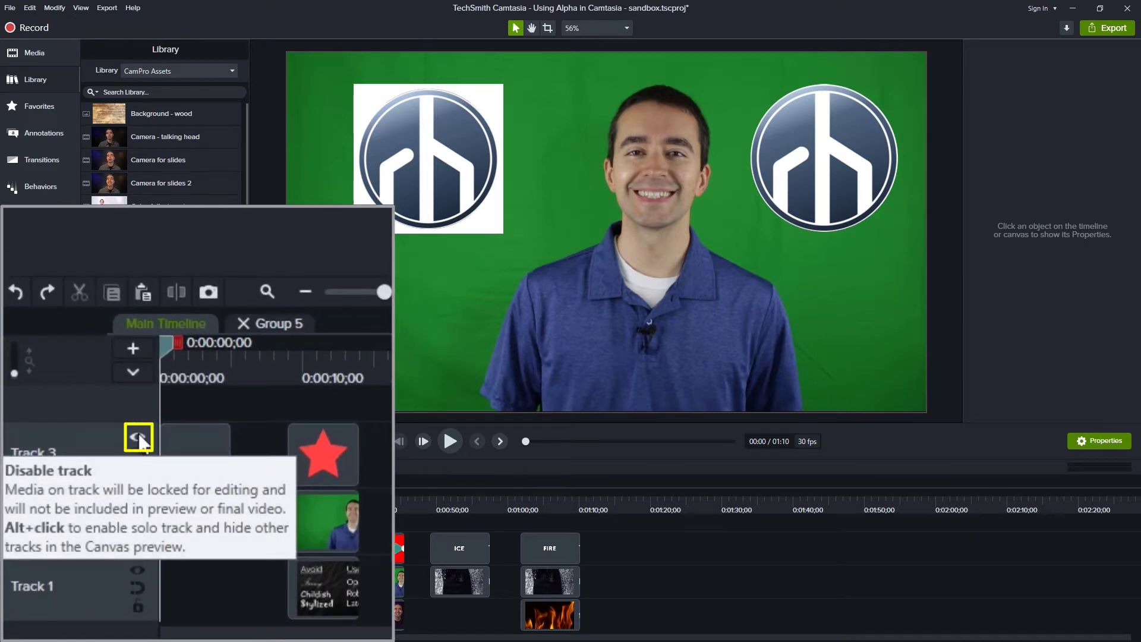
pyautogui.rightClick(140, 438)
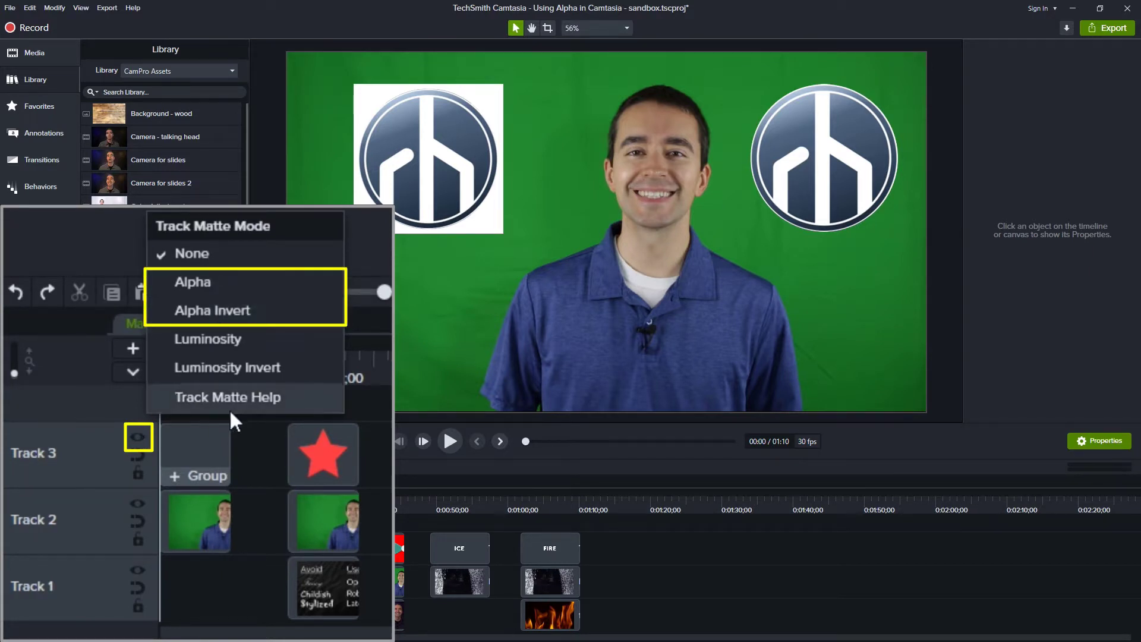
pyautogui.click(249, 434)
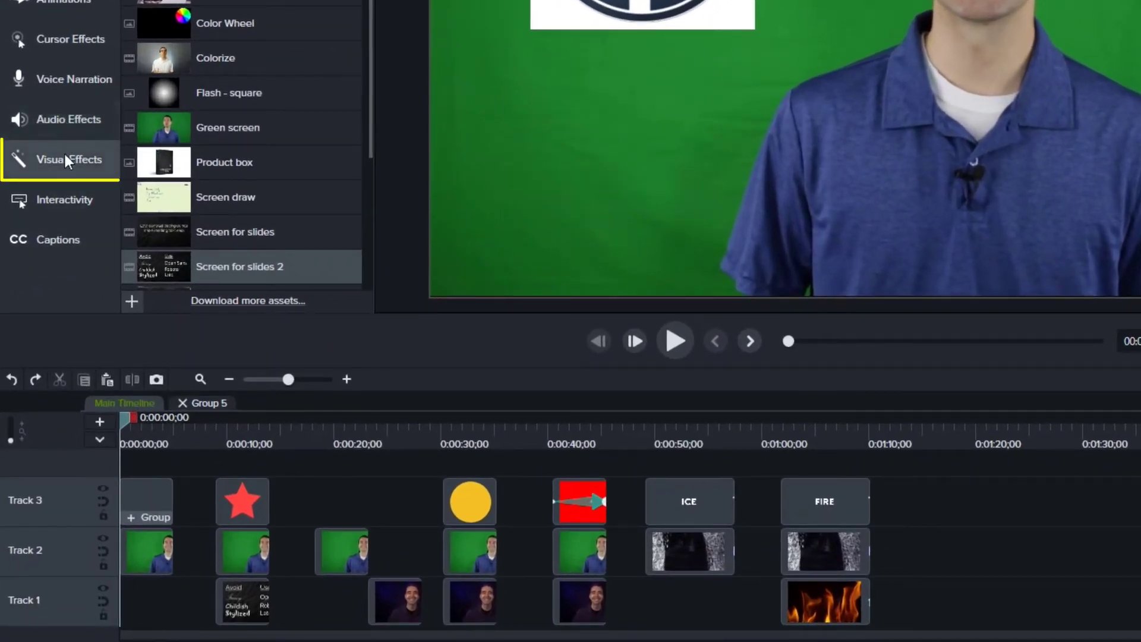
pyautogui.click(65, 157)
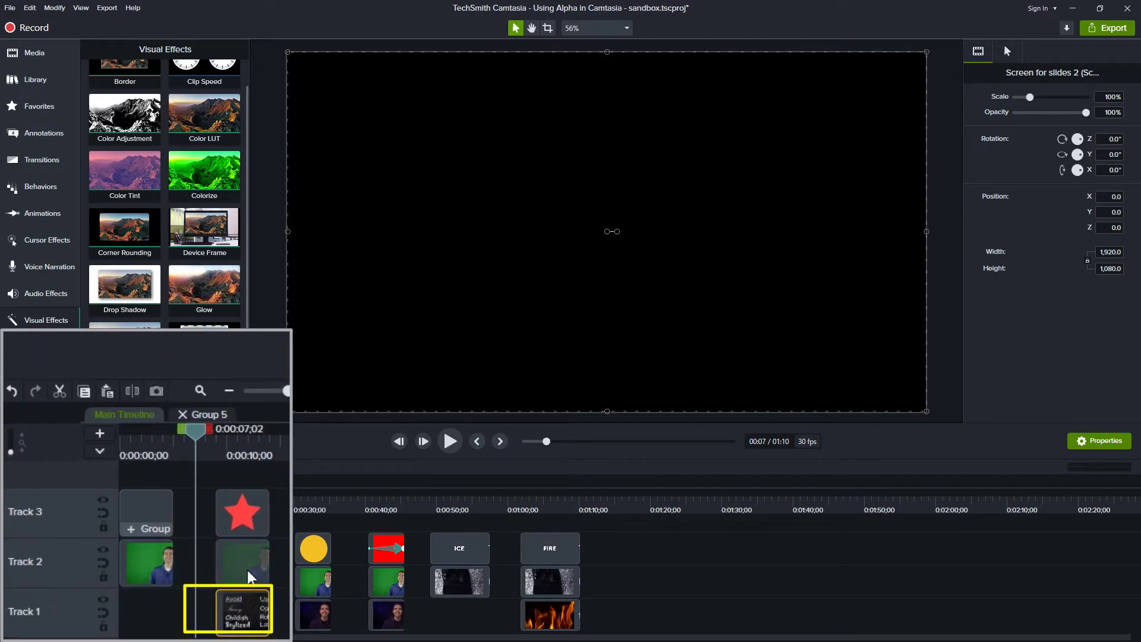
# Step: Select the red star on Track 3, jump to 0:10, and move the star over the presenter's face
pyautogui.click(223, 568)
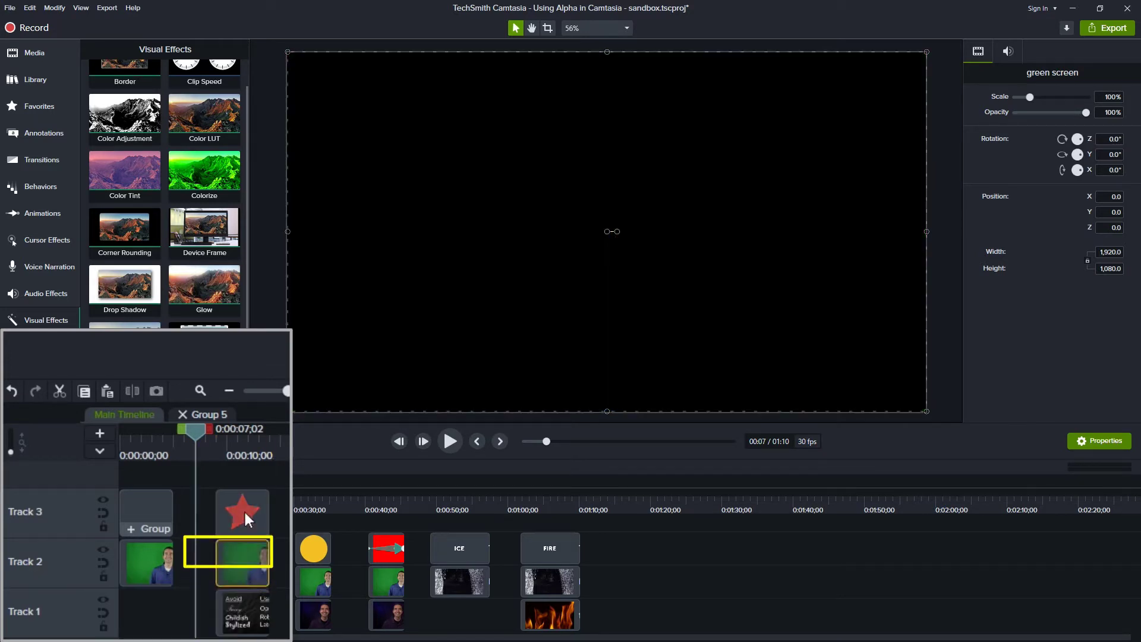
pyautogui.click(244, 510)
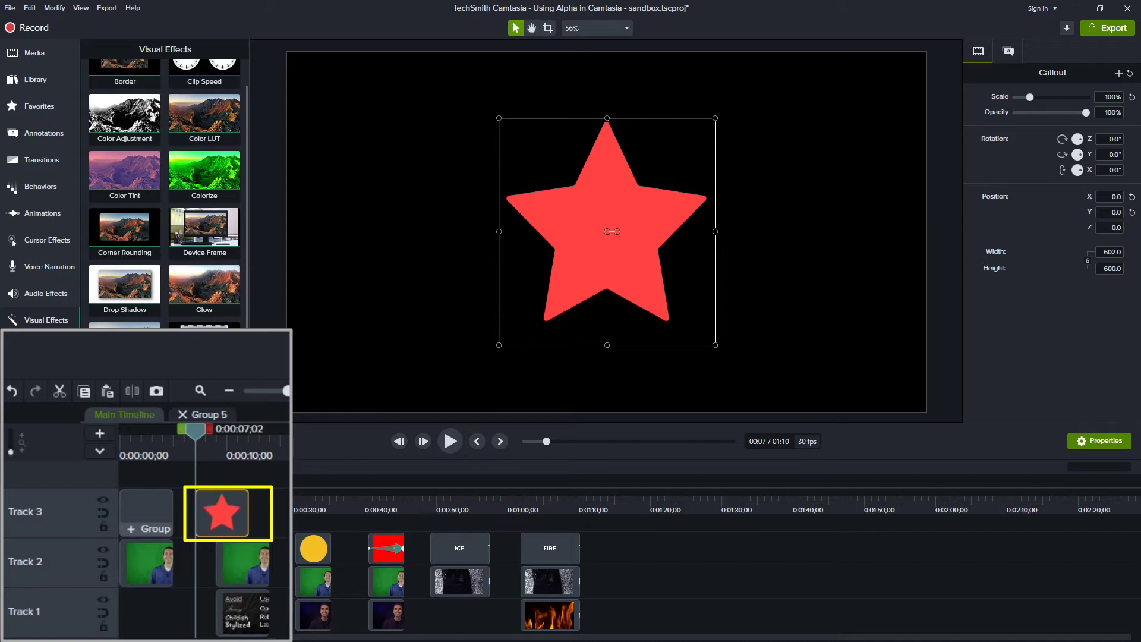
pyautogui.moveTo(224, 514); pyautogui.dragTo(243, 520)
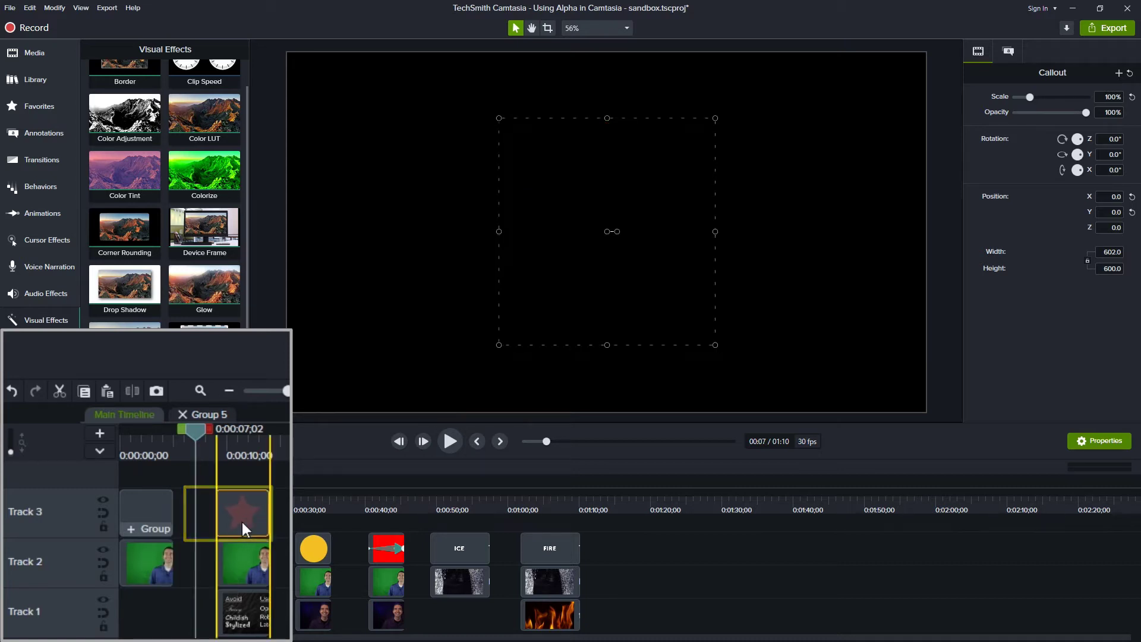
pyautogui.click(235, 454)
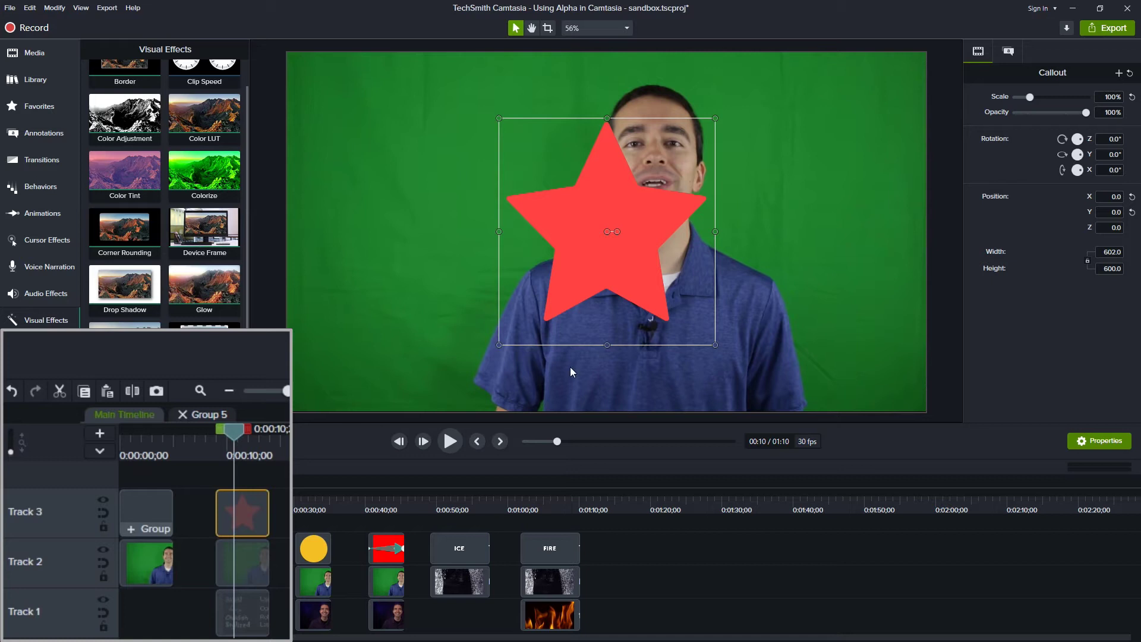
pyautogui.moveTo(583, 269); pyautogui.dragTo(630, 204)
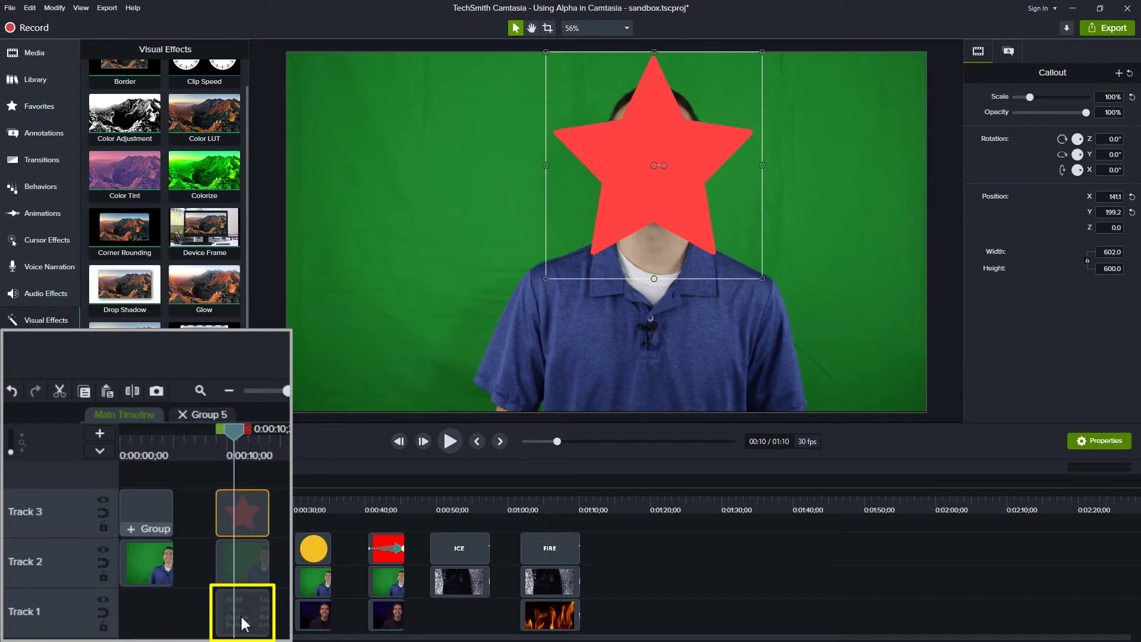
# Step: Set Track 3's star as an alpha matte and apply the Media Matte effect to the star clip
pyautogui.click(103, 501)
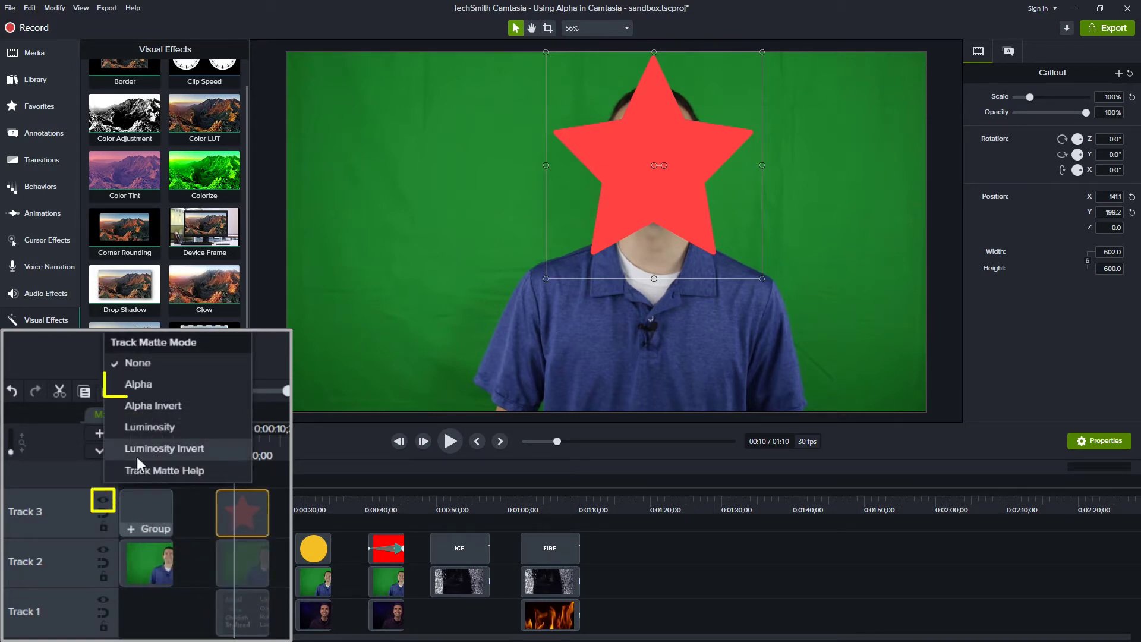
pyautogui.click(150, 388)
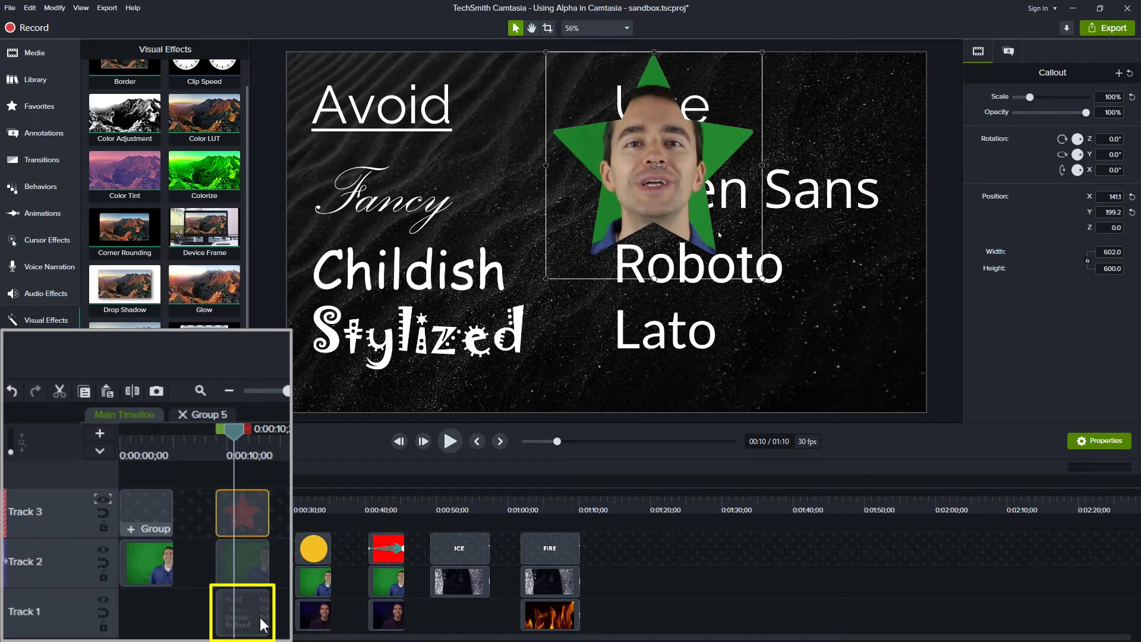
pyautogui.click(100, 498)
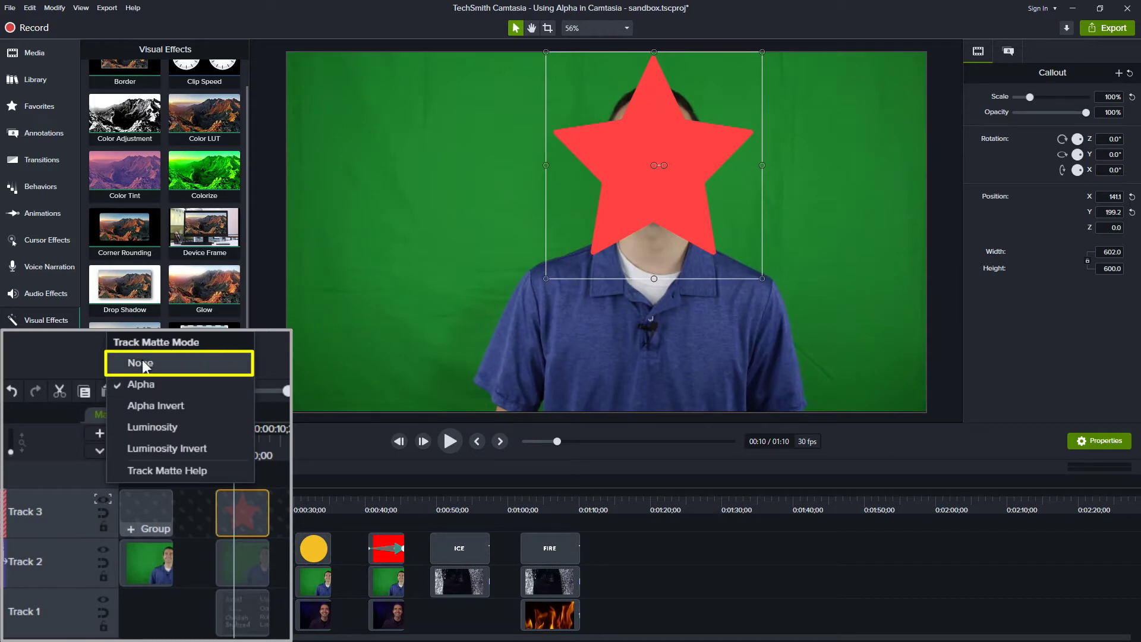
pyautogui.moveTo(204, 346); pyautogui.dragTo(163, 552)
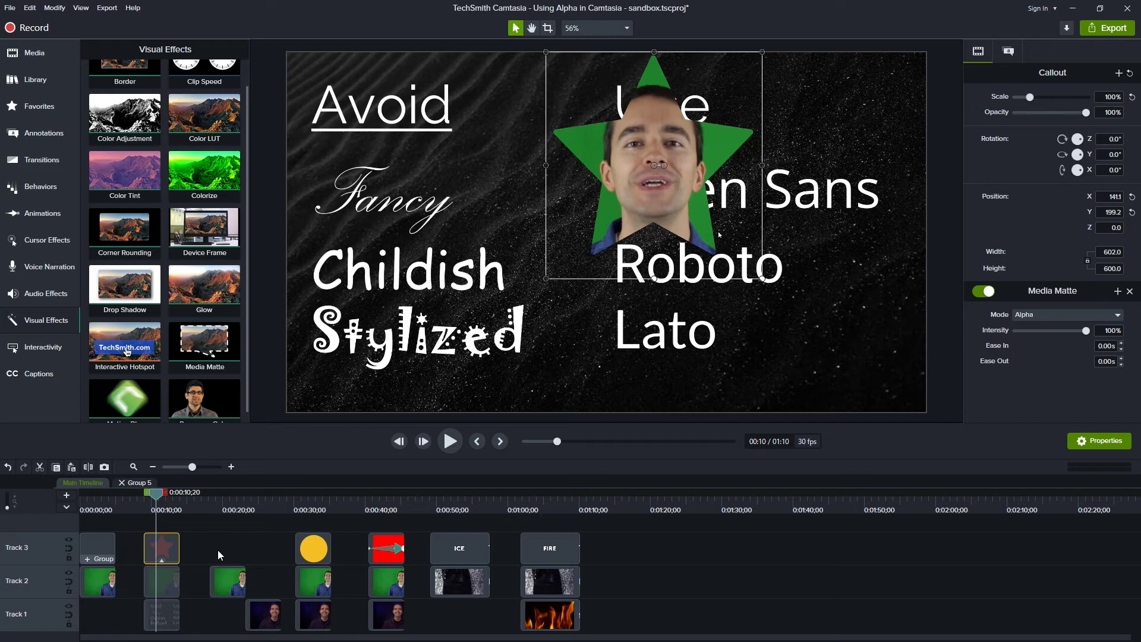
# Step: Scale the star-shaped presenter to 50% and settle it in the slide's bottom-right corner
pyautogui.click(162, 581)
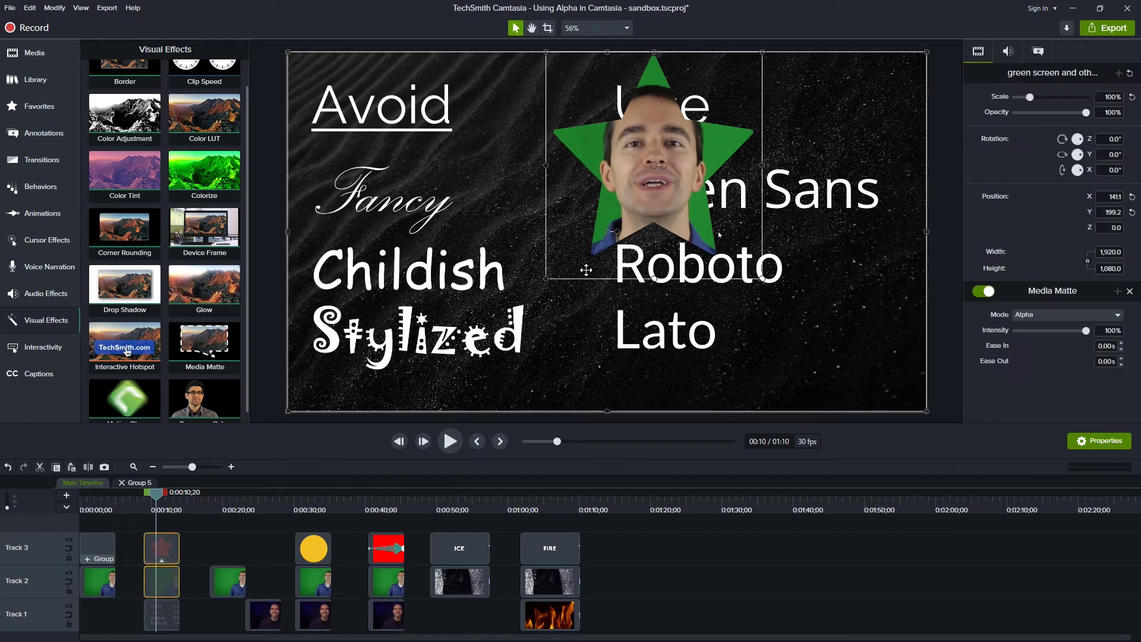
pyautogui.moveTo(661, 162); pyautogui.dragTo(831, 309)
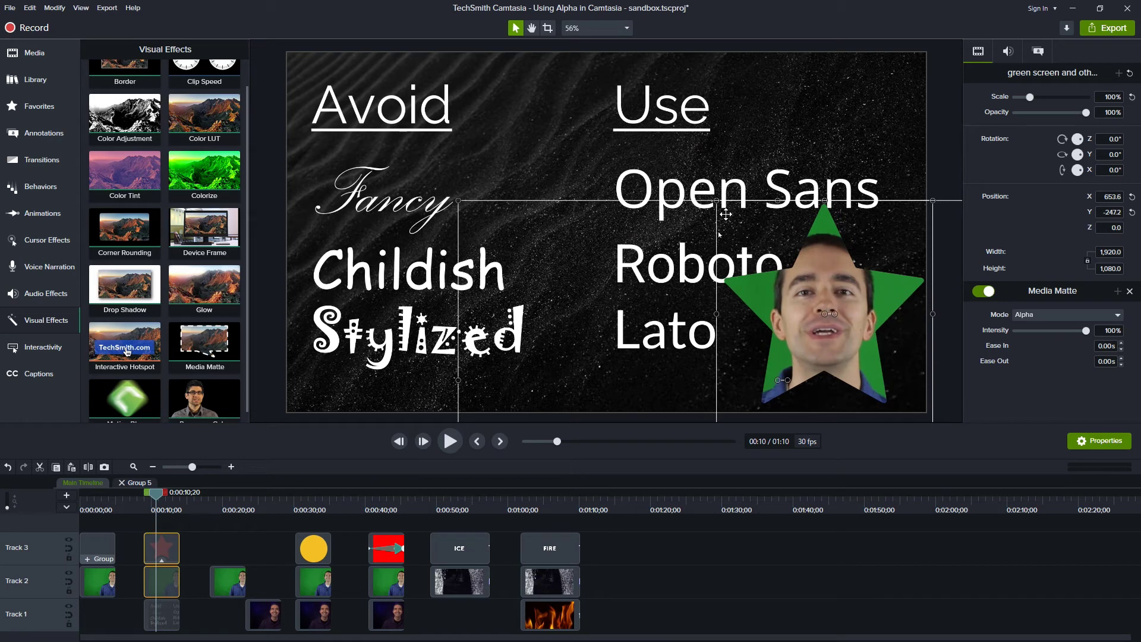
pyautogui.doubleClick(1102, 97)
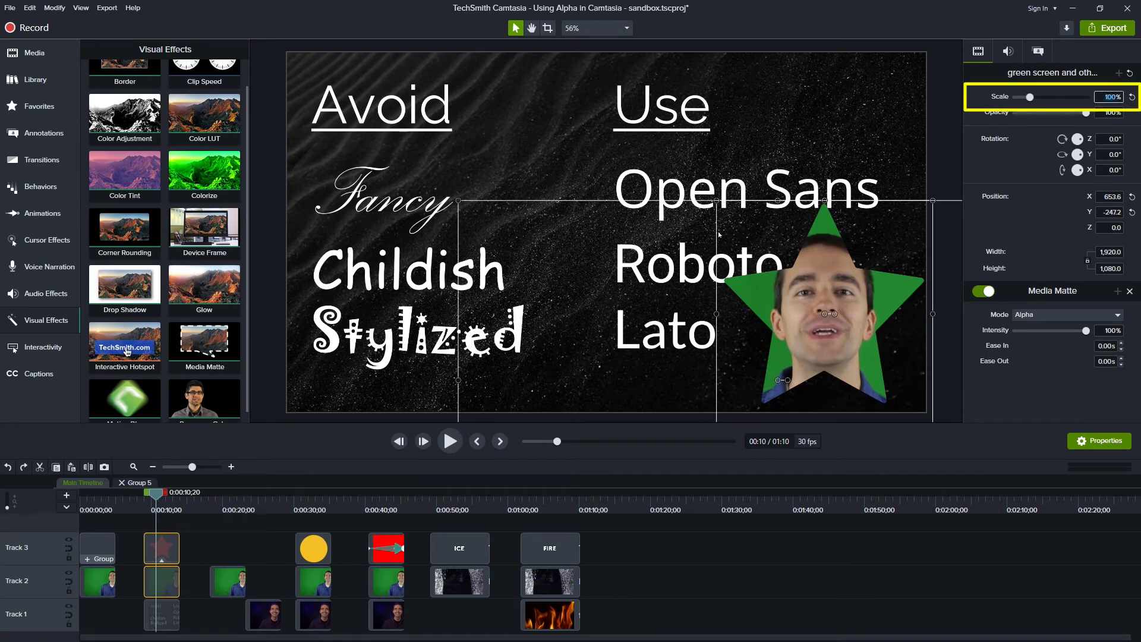
pyautogui.press('Return')
pyautogui.moveTo(831, 321); pyautogui.dragTo(869, 357)
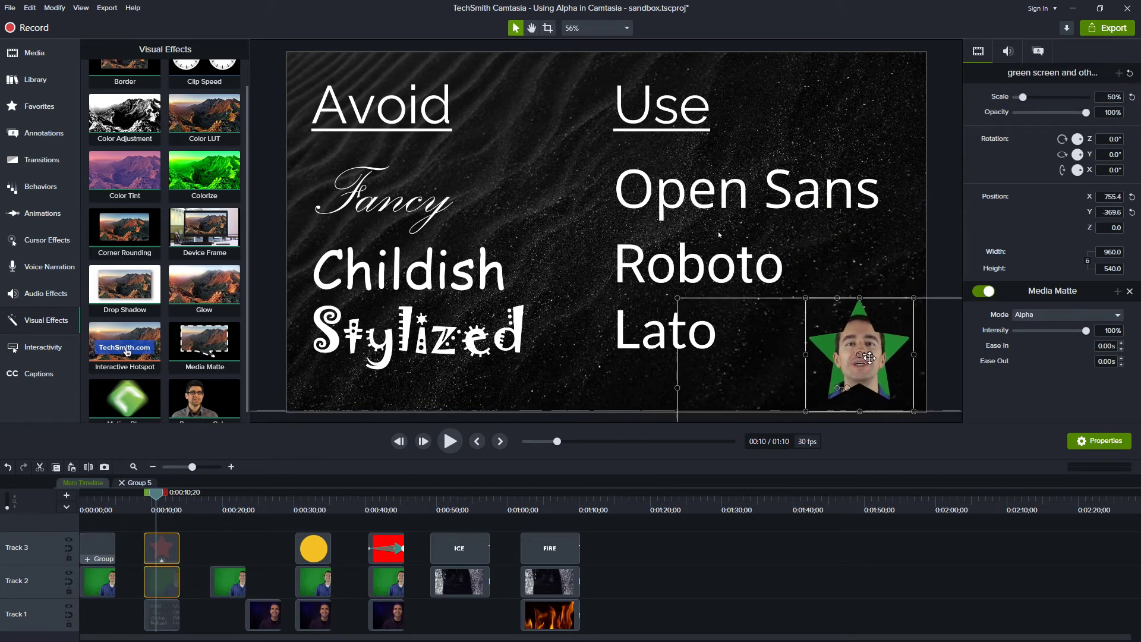
pyautogui.click(160, 618)
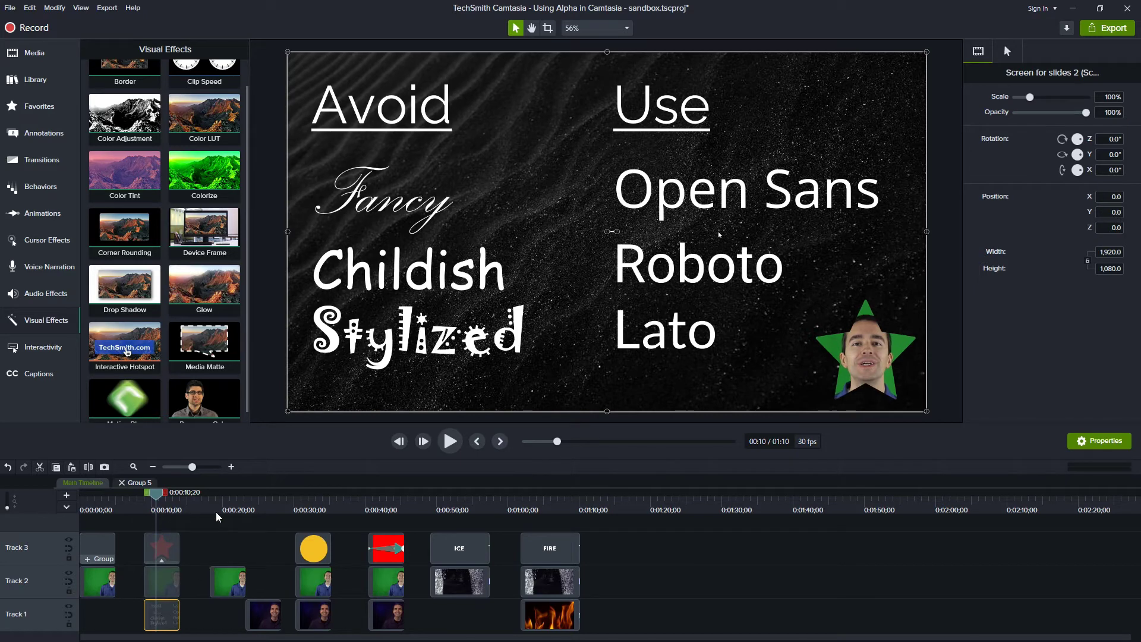
# Step: Jump to the ICE title at 0:49, add a Media Matte to the ICE text, and preview it
pyautogui.click(431, 509)
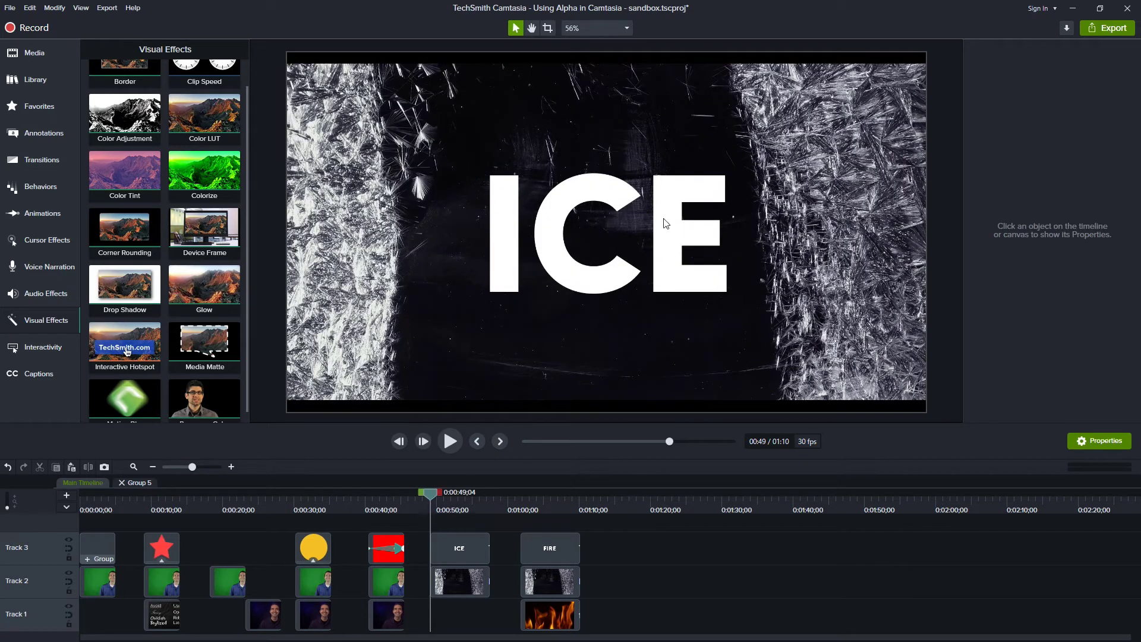
pyautogui.moveTo(432, 498)
pyautogui.mouseDown()
pyautogui.moveTo(465, 510)
pyautogui.moveTo(434, 512)
pyautogui.mouseUp()
pyautogui.moveTo(204, 346); pyautogui.dragTo(459, 548)
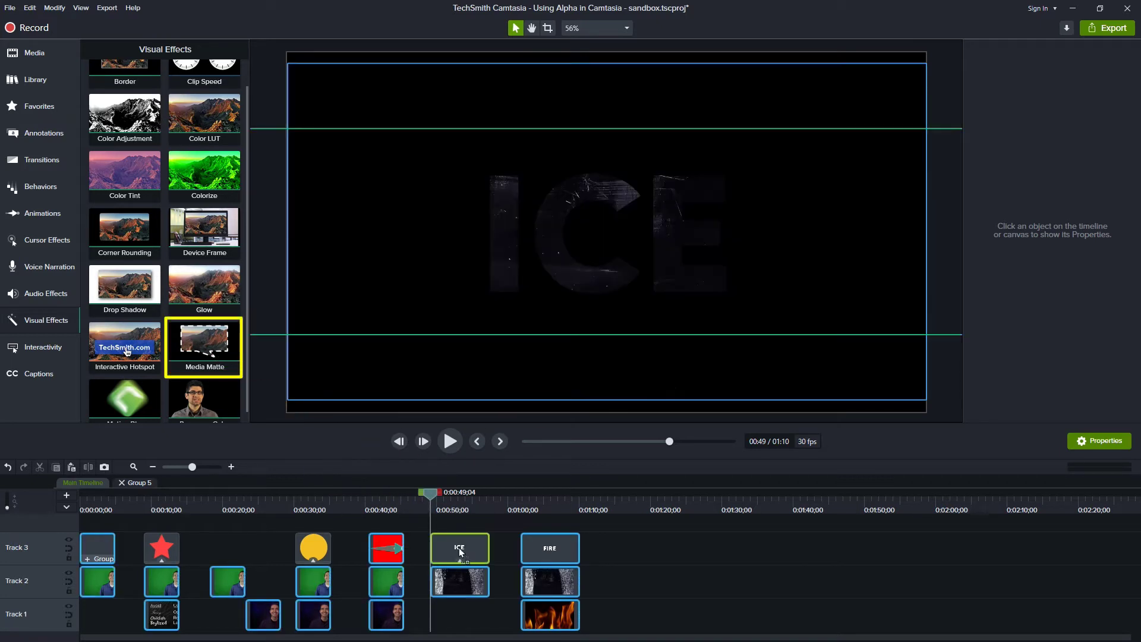
pyautogui.click(451, 442)
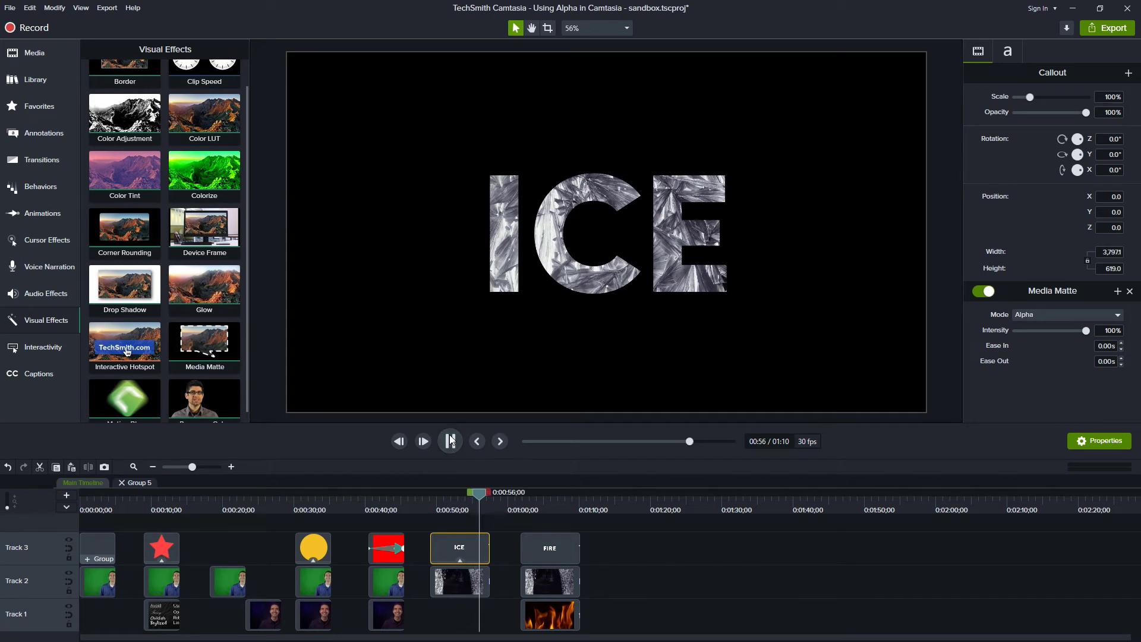
pyautogui.click(451, 440)
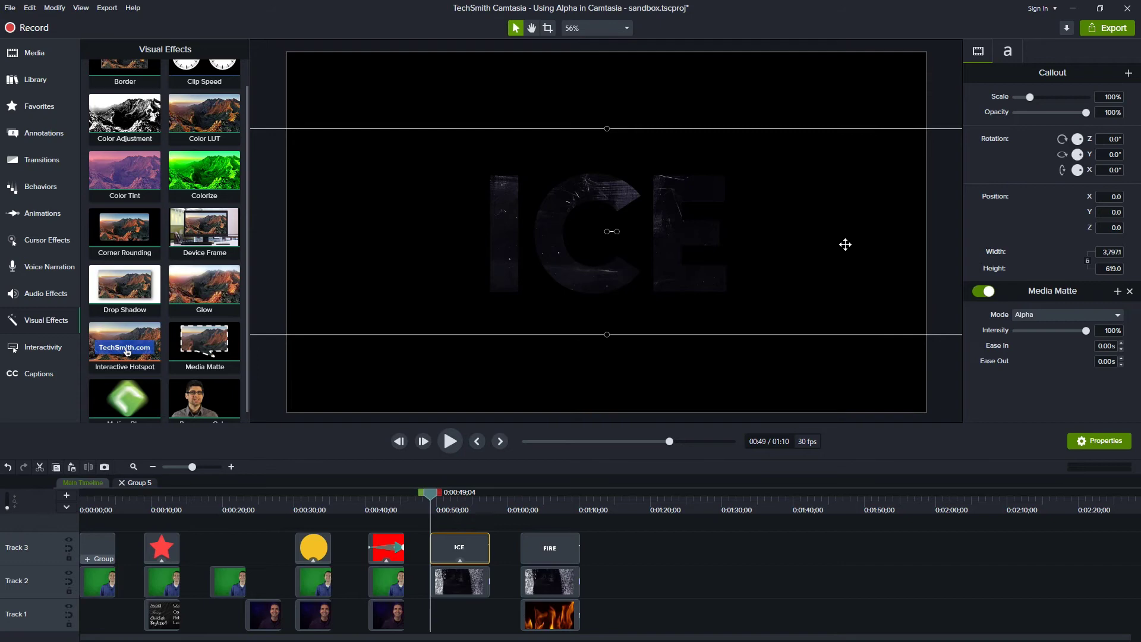
# Step: Switch the ICE matte mode to Alpha Invert, play the result, and move on to the FIRE title
pyautogui.click(1032, 315)
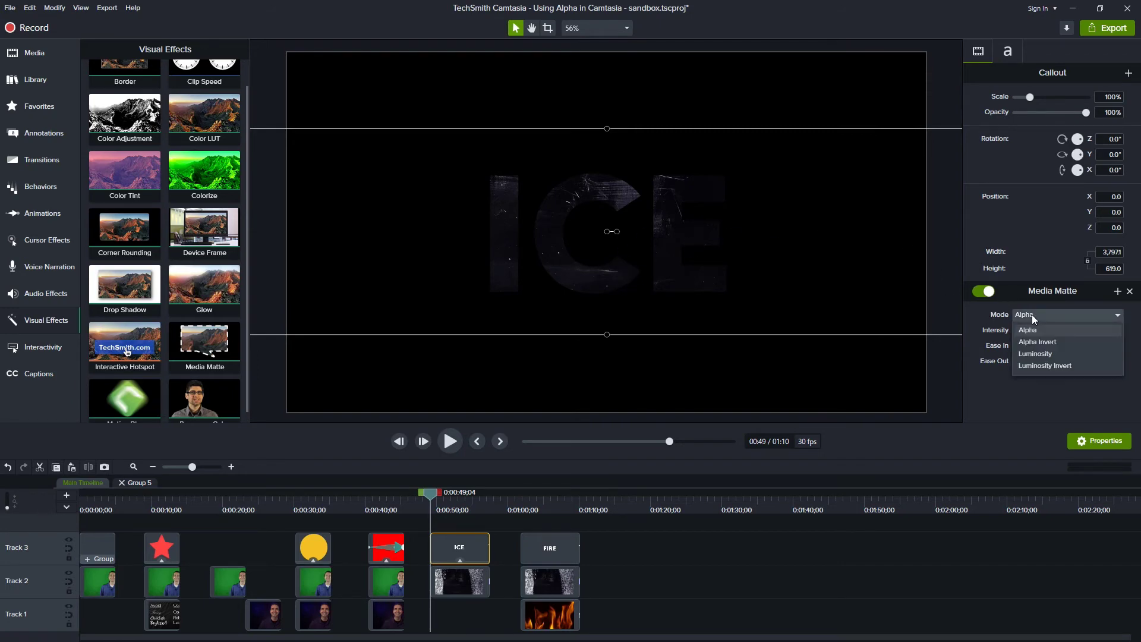
pyautogui.click(1037, 340)
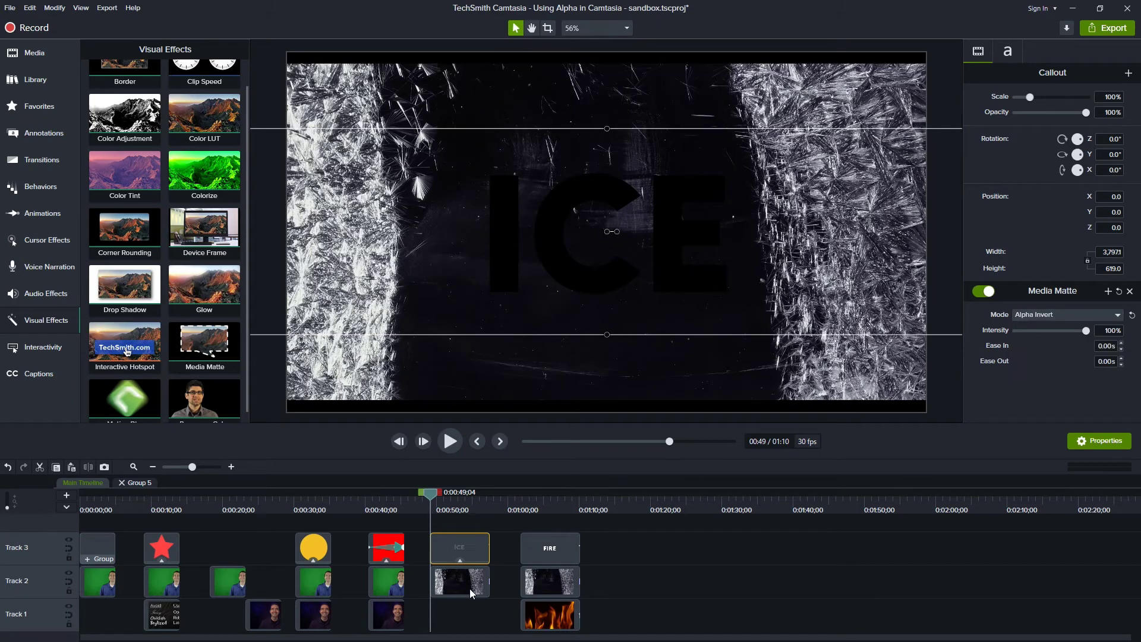
pyautogui.click(451, 441)
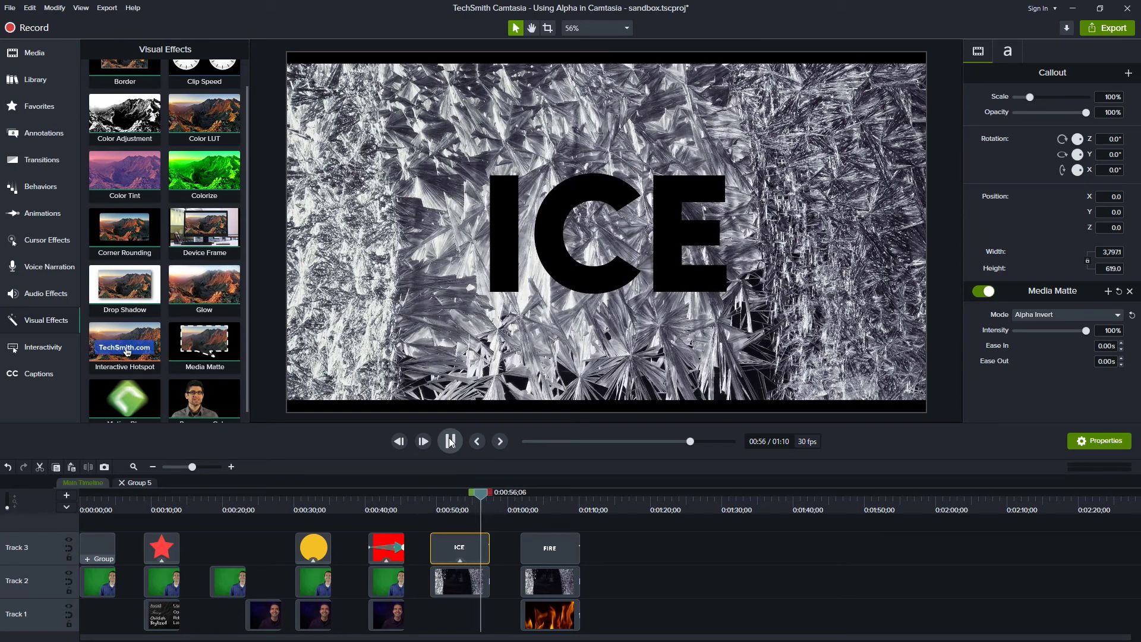
pyautogui.click(530, 509)
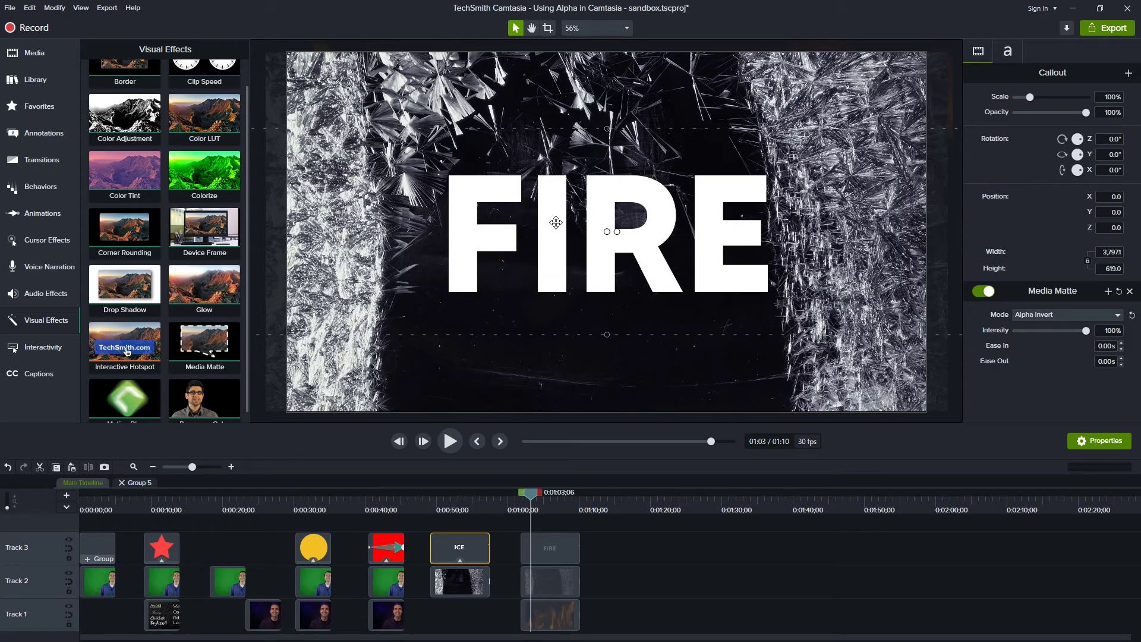
# Step: Add a Media Matte to the FIRE text with Alpha Invert mode and preview the flames inside the letters
pyautogui.click(562, 551)
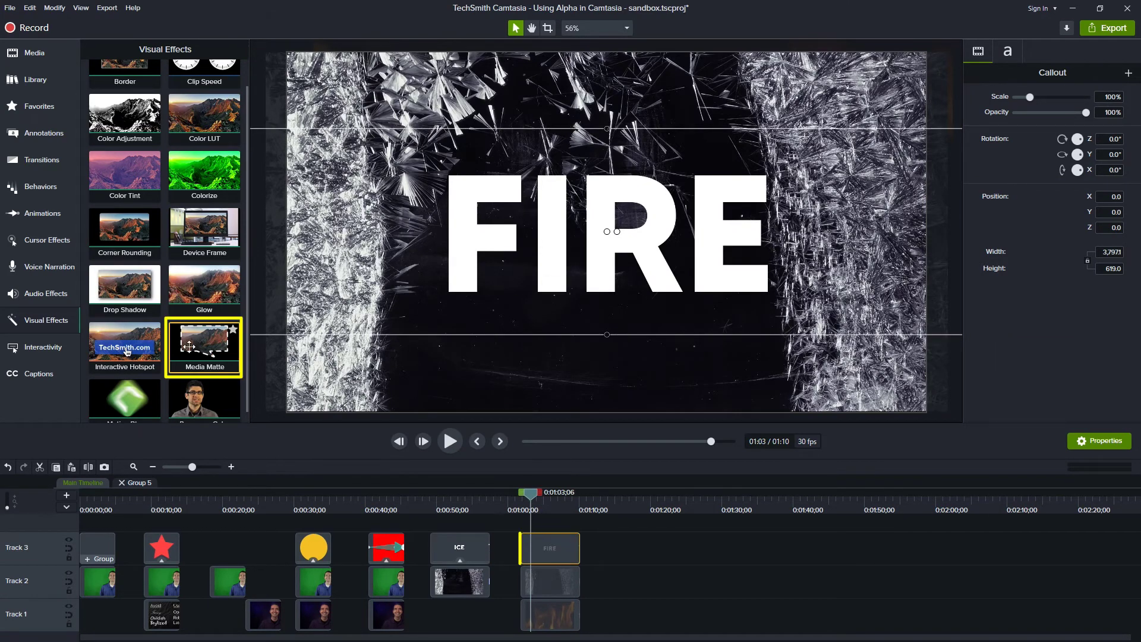
pyautogui.moveTo(205, 343); pyautogui.dragTo(551, 548)
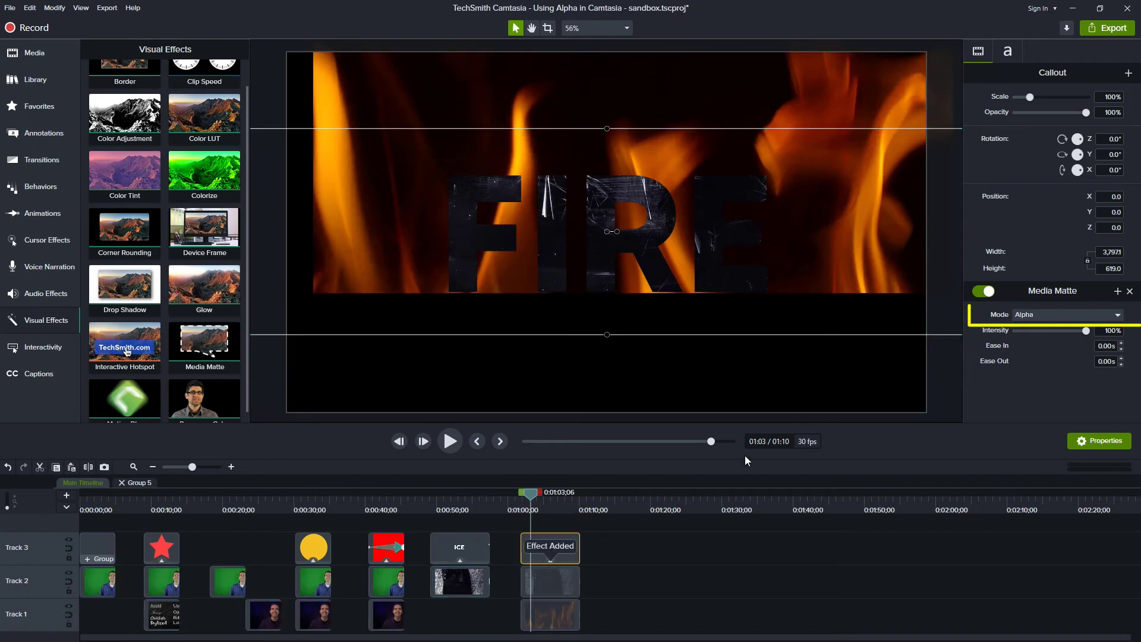
pyautogui.click(1048, 319)
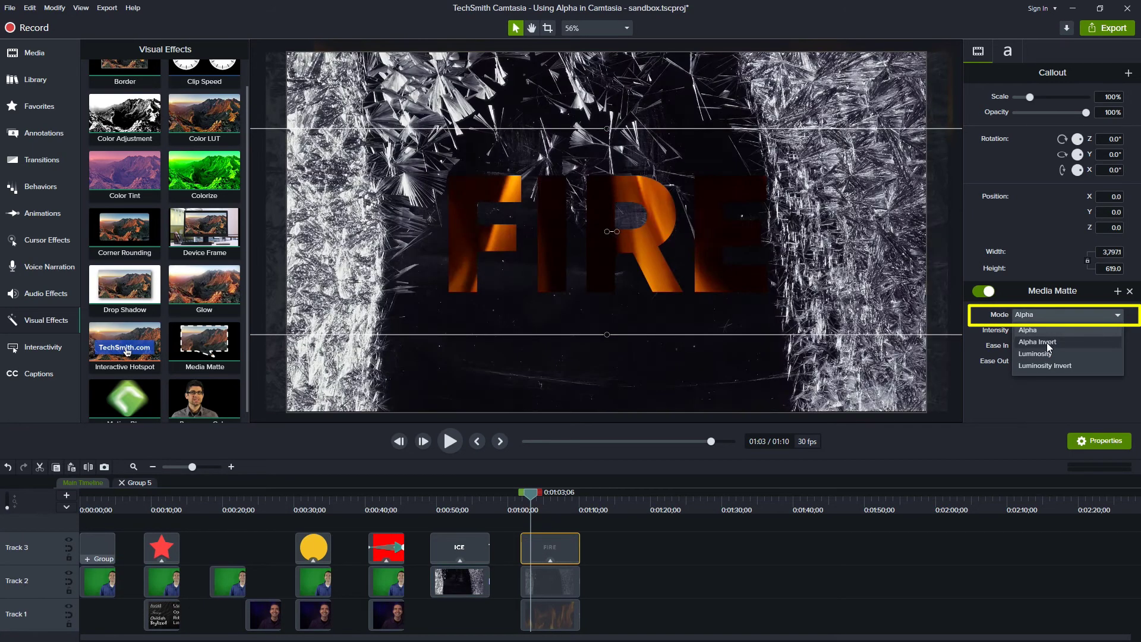
pyautogui.click(1051, 346)
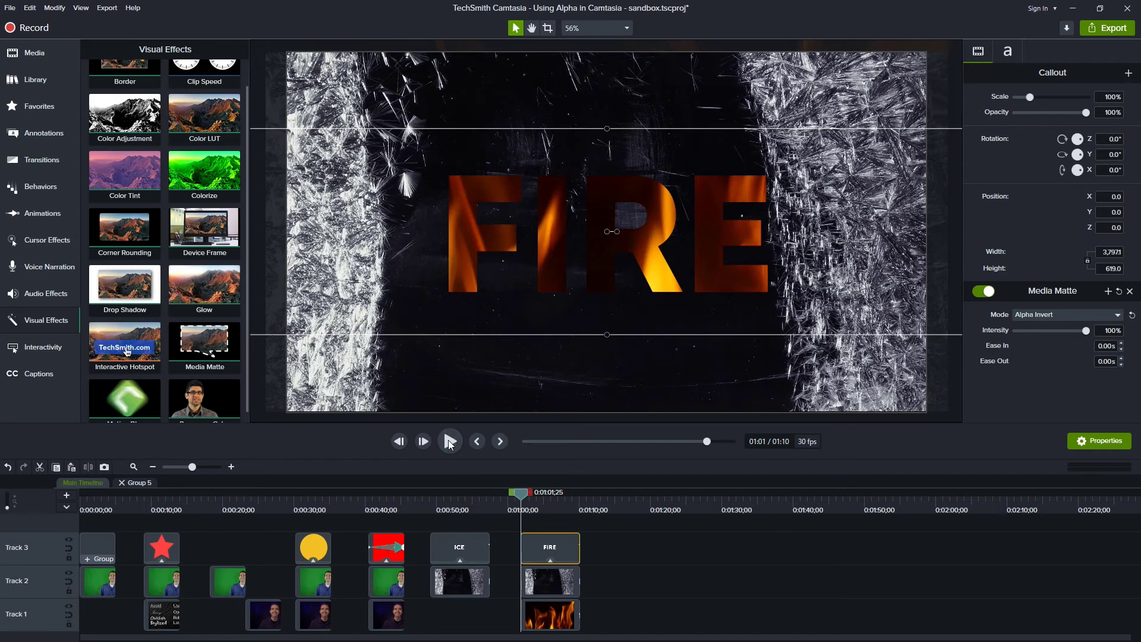
pyautogui.click(450, 440)
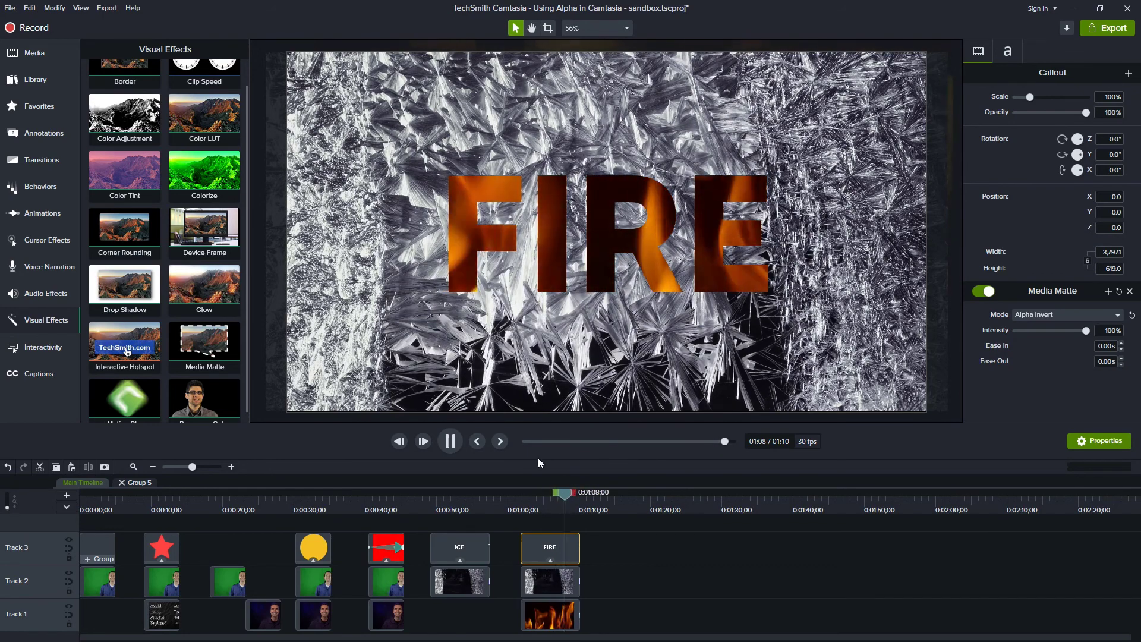
pyautogui.click(451, 440)
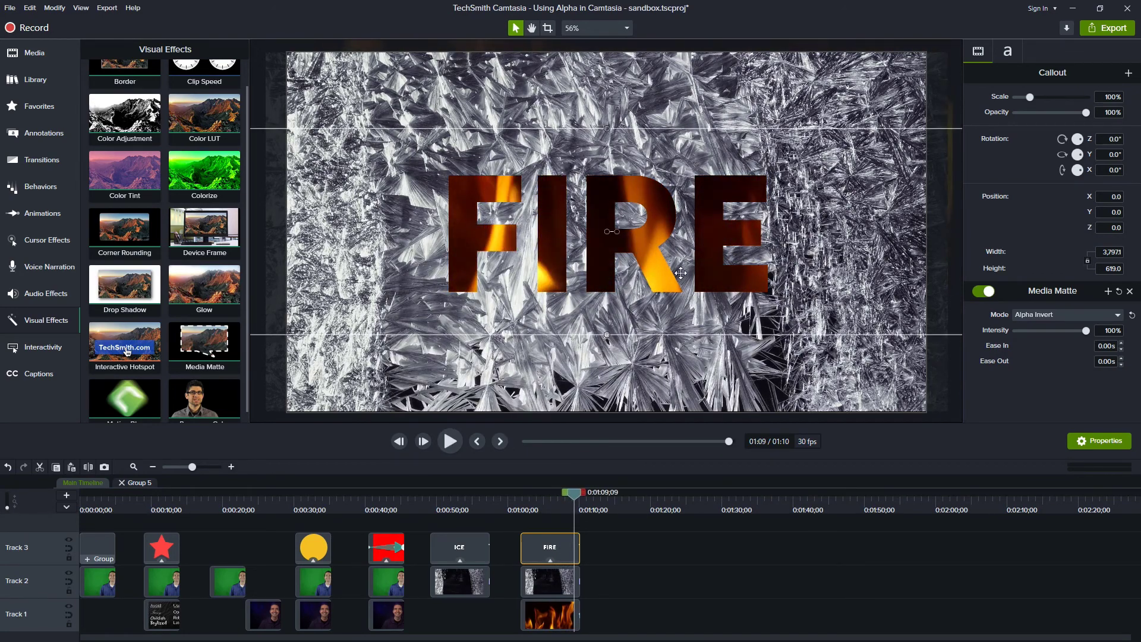